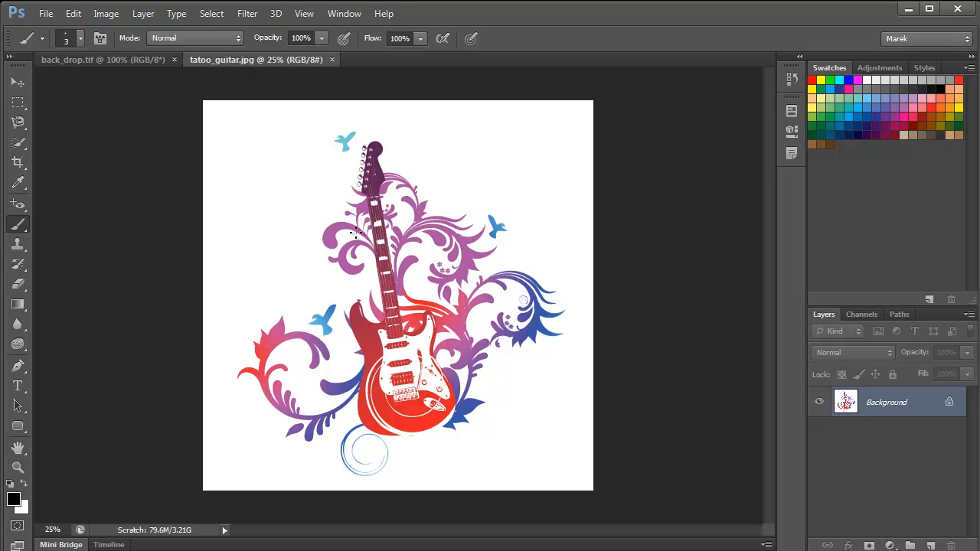
- Switch to Firefox and open the stock photography site sxc.hu
key(super)
key(super)
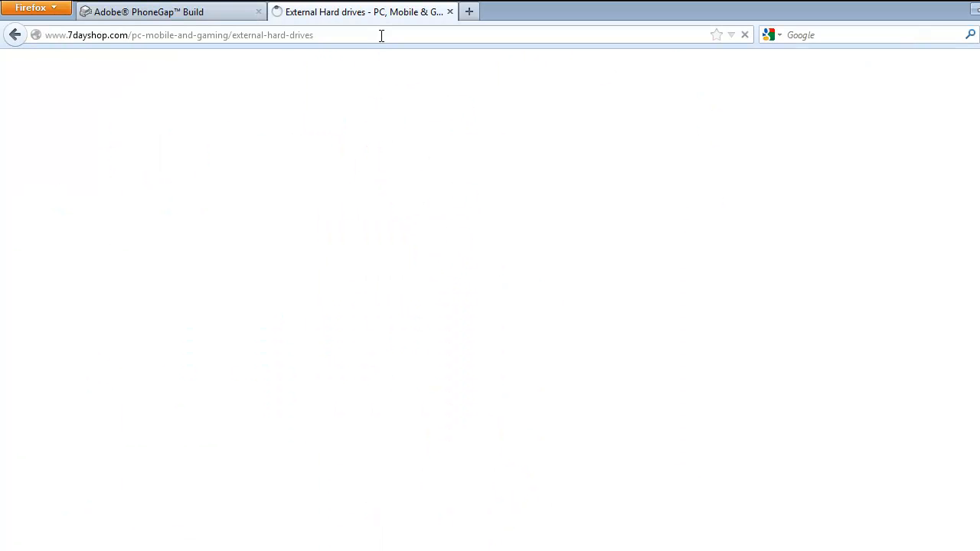
click(377, 32)
text(sx)
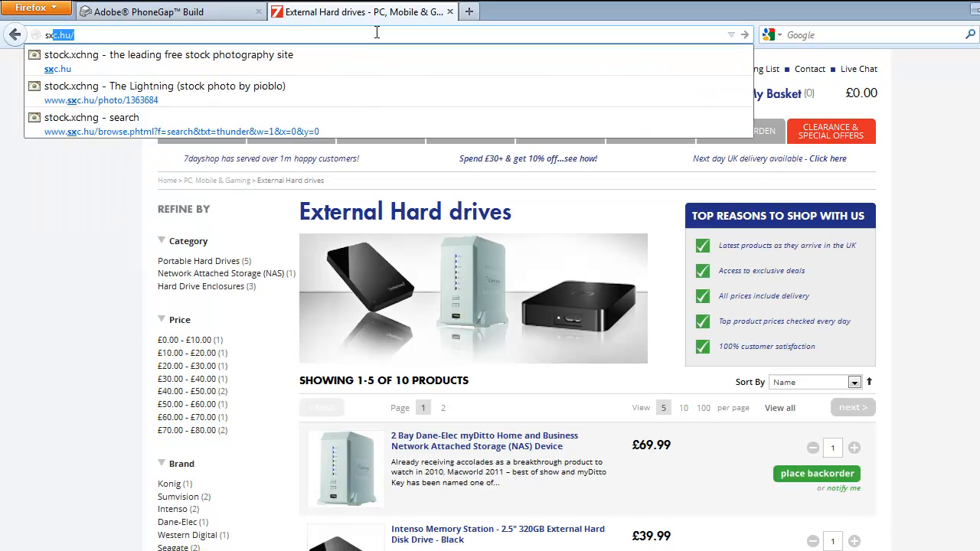
text(c)
key(Return)
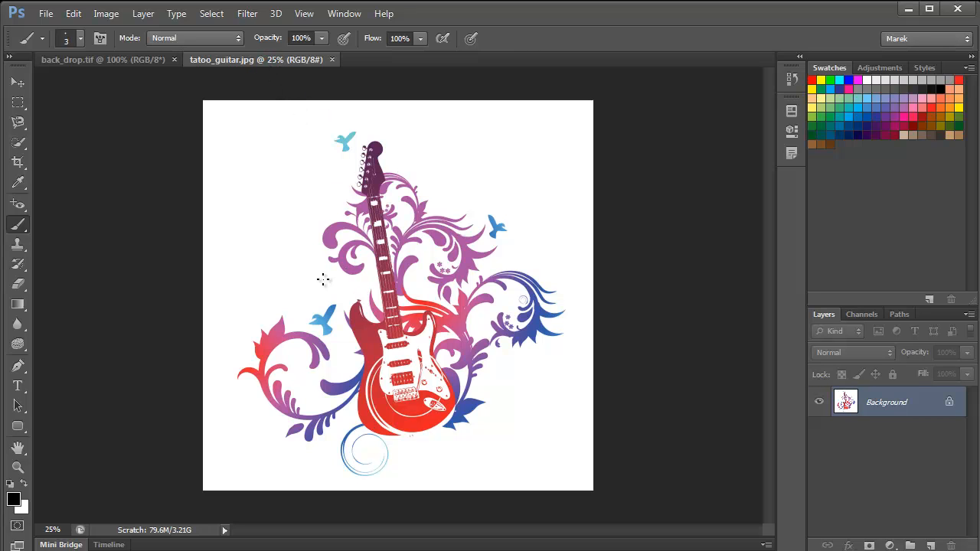
- Select the white background of tatoo_guitar.jpg with the Magic Wand at tolerance 10, non-contiguous, and invert the selection to the guitar artwork
key(ctrl+plus)
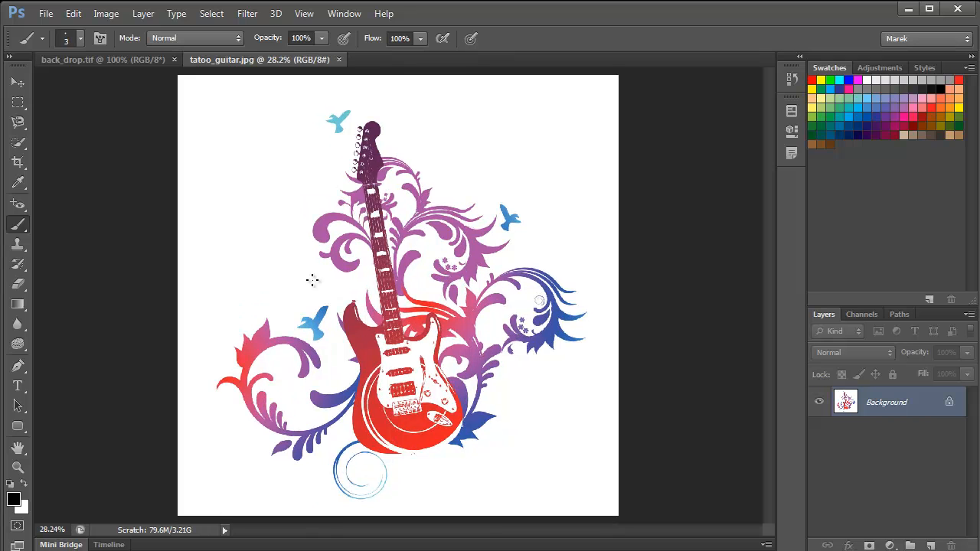
click(19, 145)
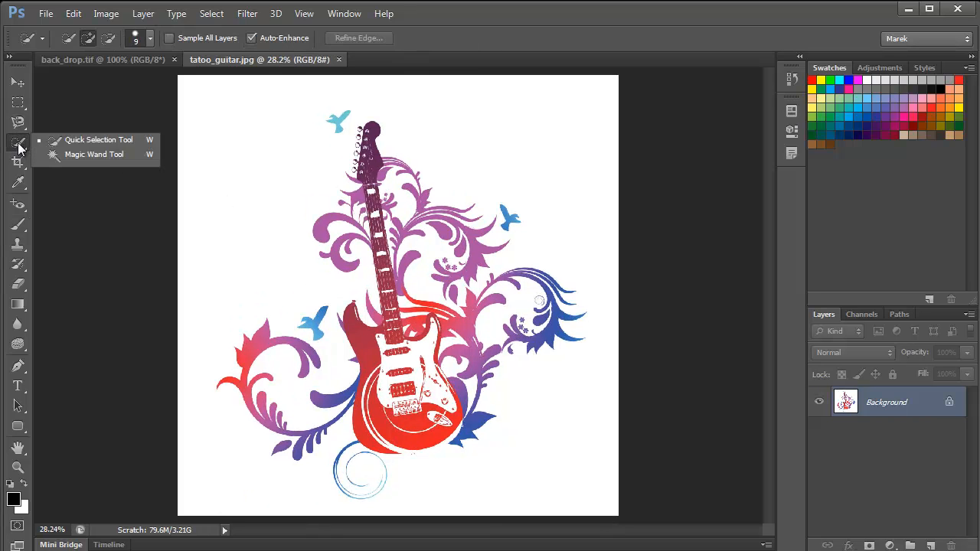
click(103, 153)
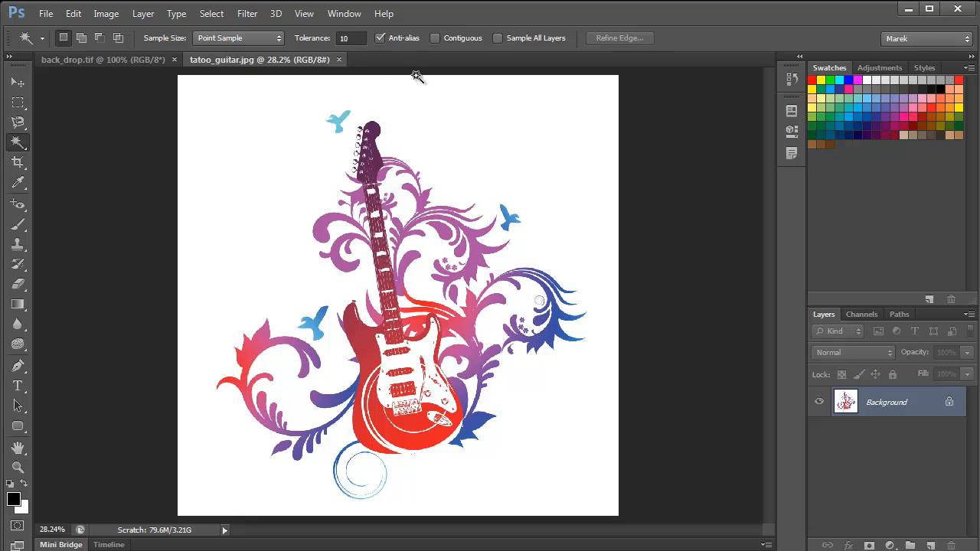
click(213, 220)
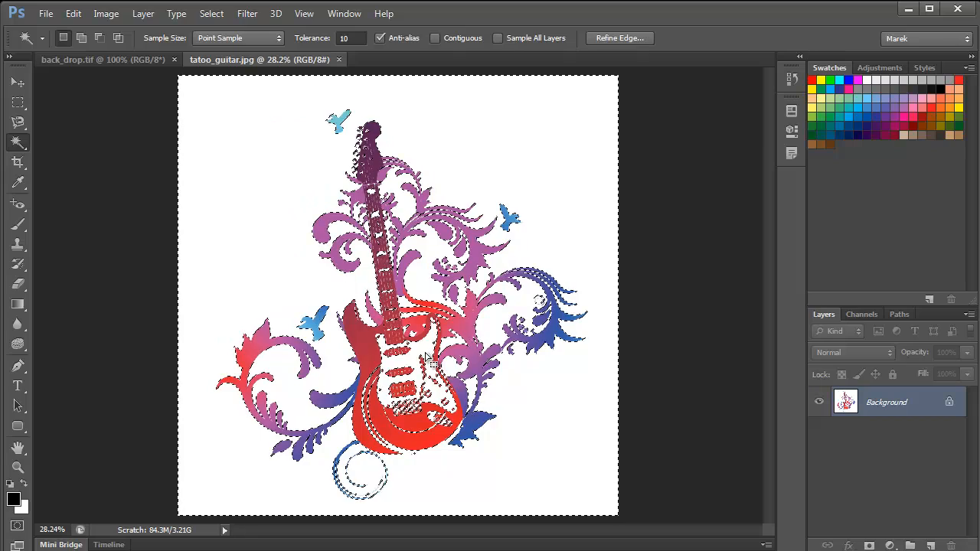
click(211, 14)
click(232, 73)
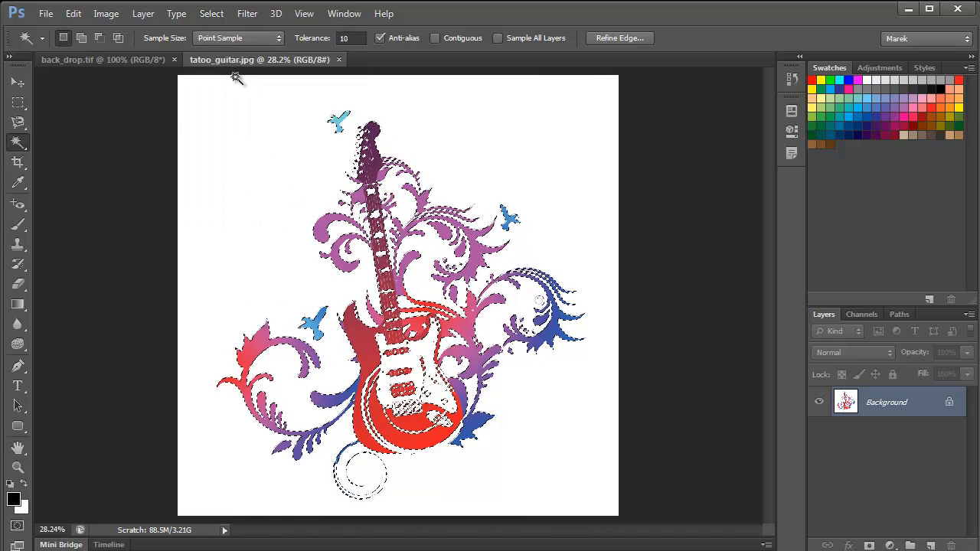
- Move the selected guitar artwork into back_drop.tif and rename its new layer Tatoo
click(18, 82)
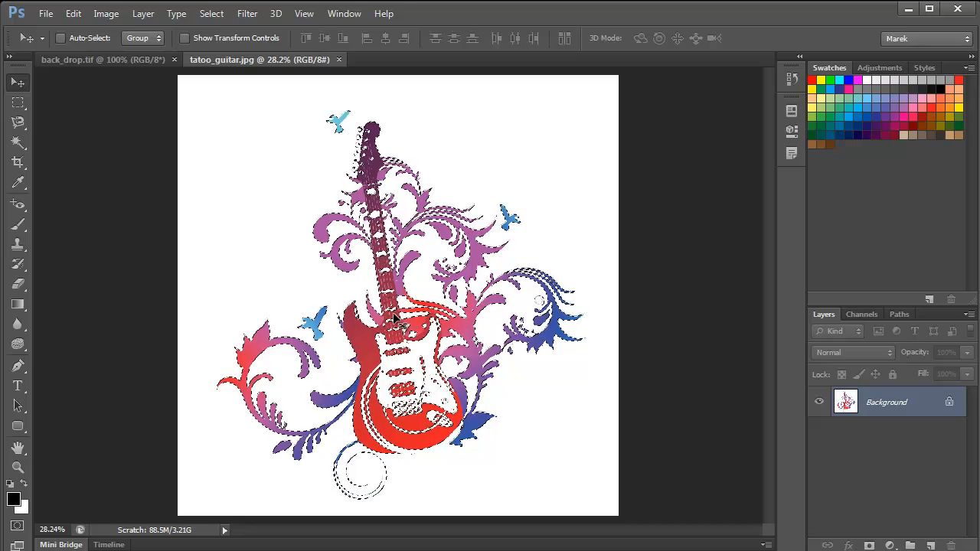
drag(393, 318, 490, 243)
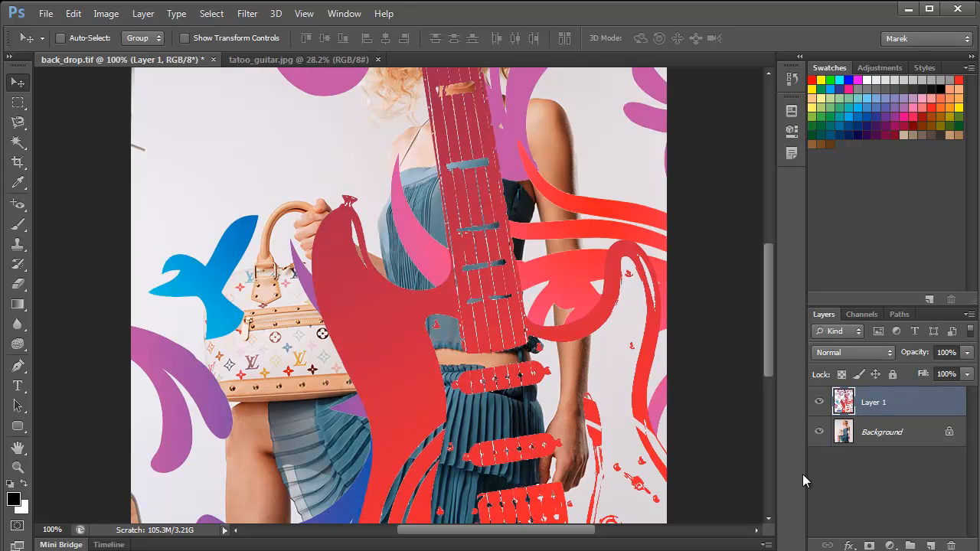
double_click(874, 402)
text(T)
key(Return)
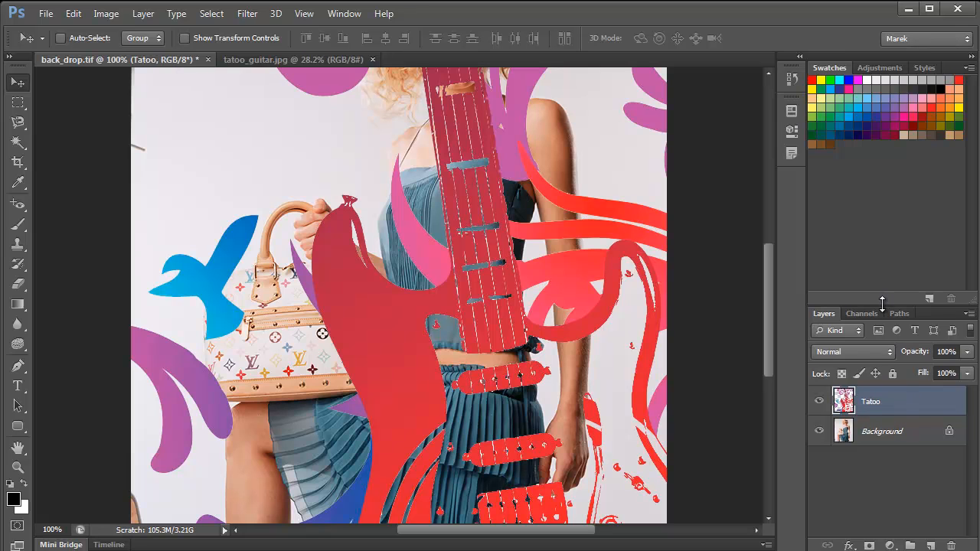
- Enlarge the layer list area and convert the Tatoo layer to a smart object
drag(885, 307, 892, 230)
right_click(902, 280)
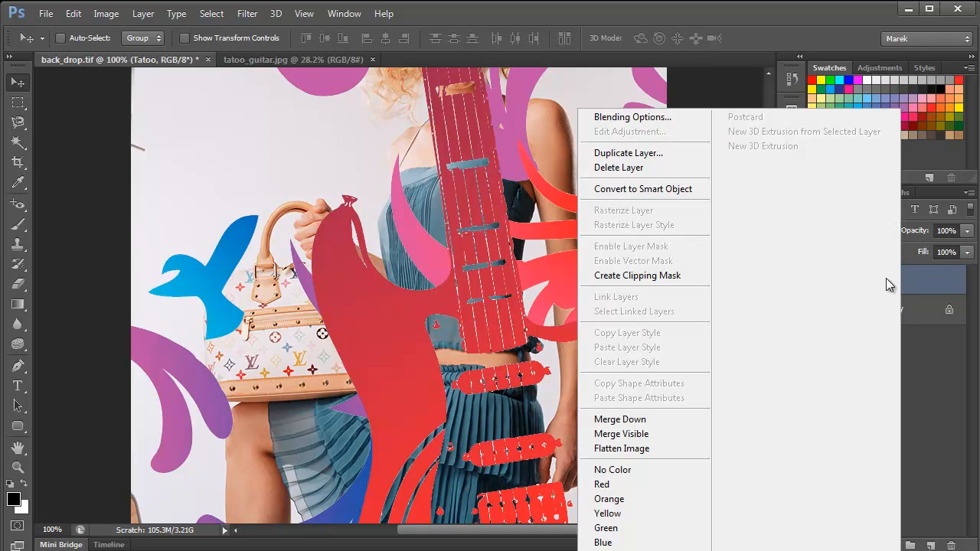
click(665, 190)
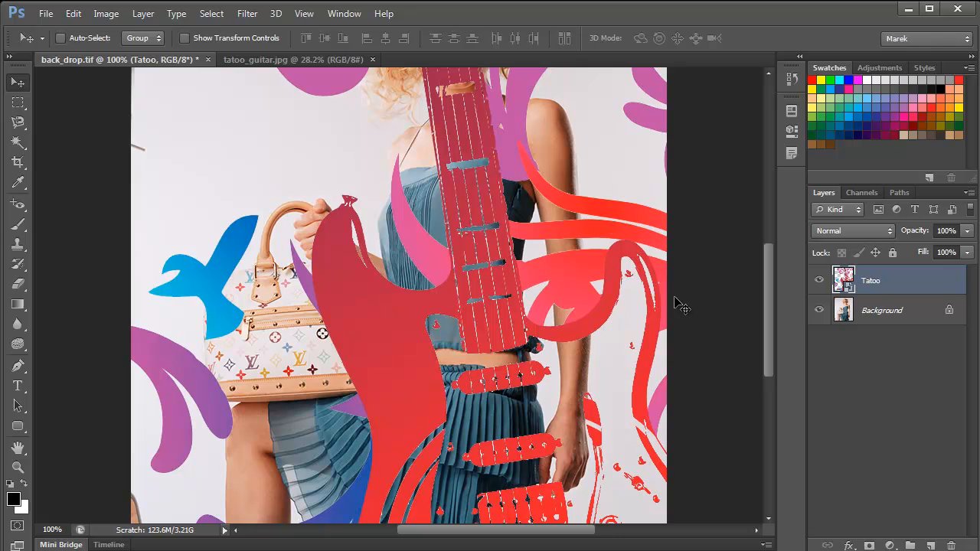
- Free-transform the Tatoo layer, scaling the guitar down to about 48% over the model
key(ctrl+t)
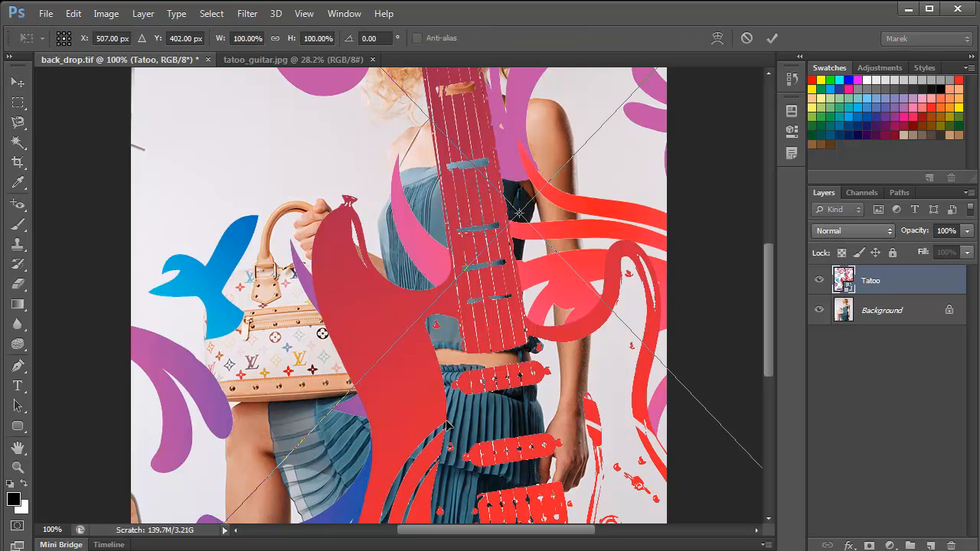
drag(763, 312, 767, 395)
drag(639, 426, 408, 348)
drag(670, 459, 547, 402)
drag(637, 448, 218, 175)
key(ctrl+z)
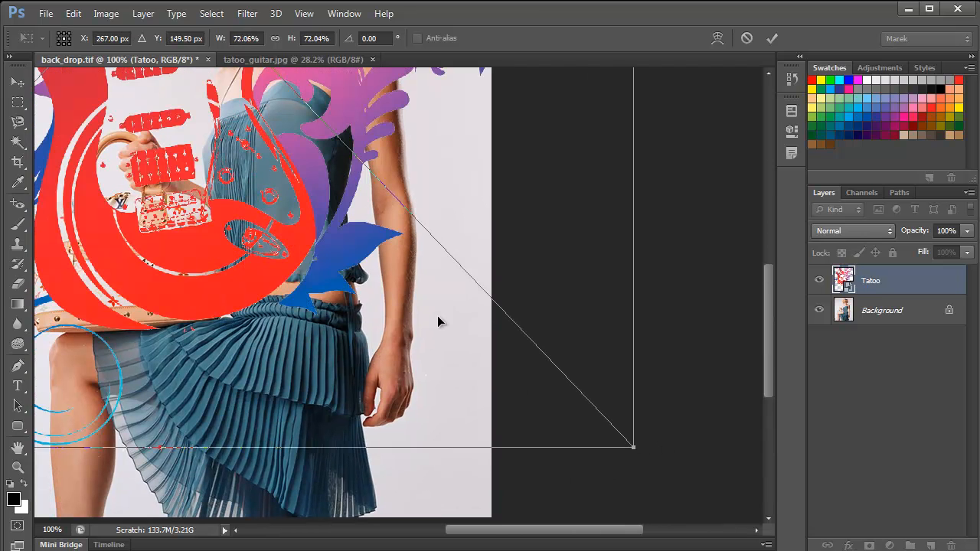
drag(639, 447, 397, 298)
drag(174, 106, 552, 404)
drag(598, 380, 483, 304)
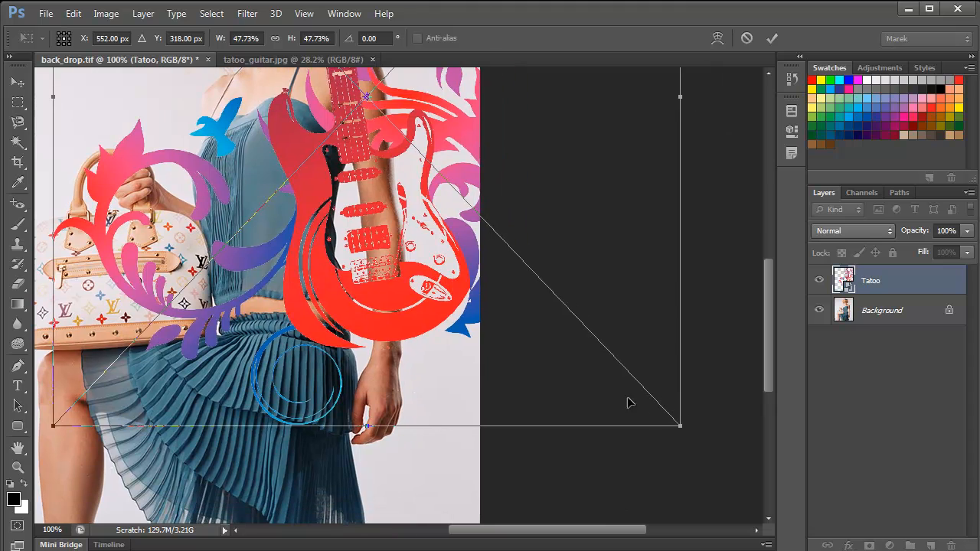
- Scale the guitar tattoo down further to about 5.9% so it suits the model's upper arm
drag(680, 425, 429, 185)
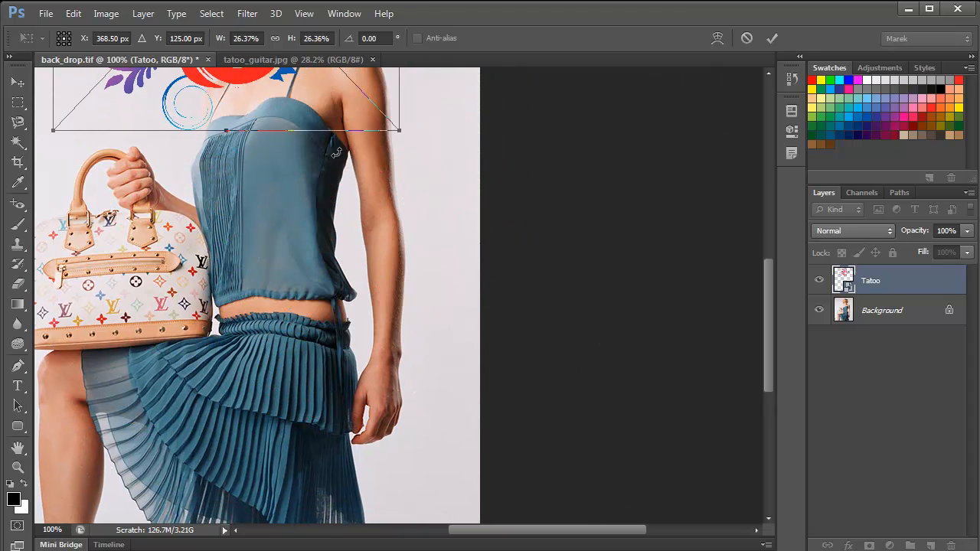
drag(321, 207, 387, 167)
drag(304, 131, 431, 259)
key(ctrl+plus)
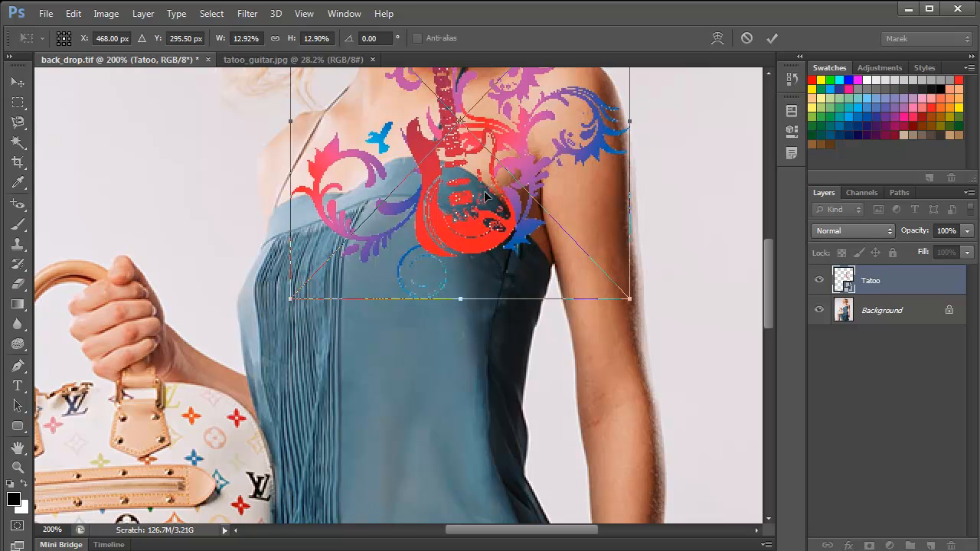
drag(475, 200, 526, 335)
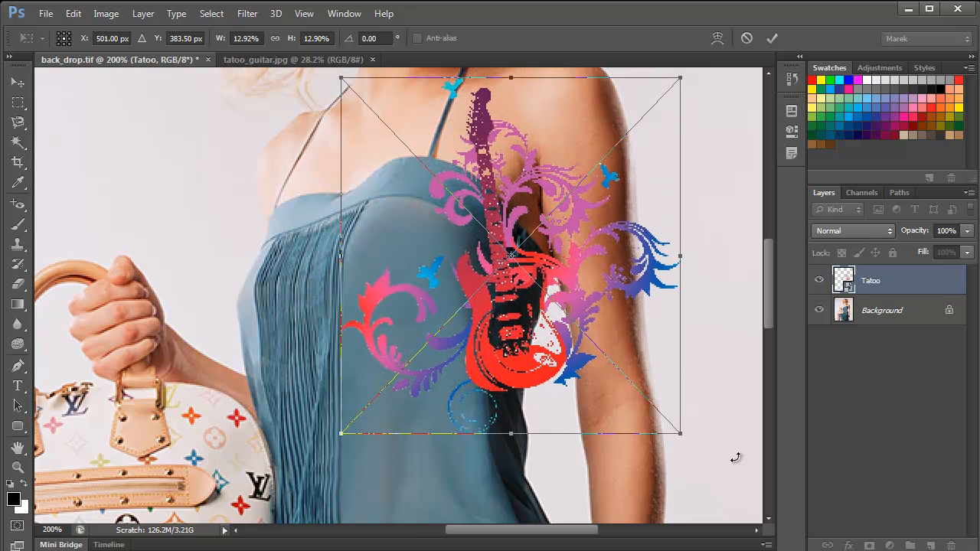
drag(680, 434, 494, 239)
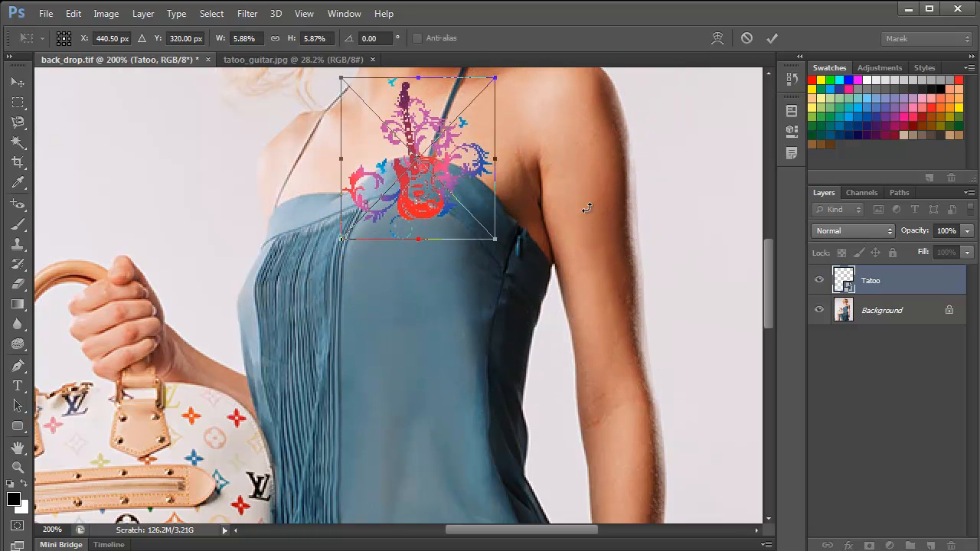
- Position the tattoo on the model's upper arm, rotate it to about -1.69°, and apply the transform
drag(557, 330, 477, 317)
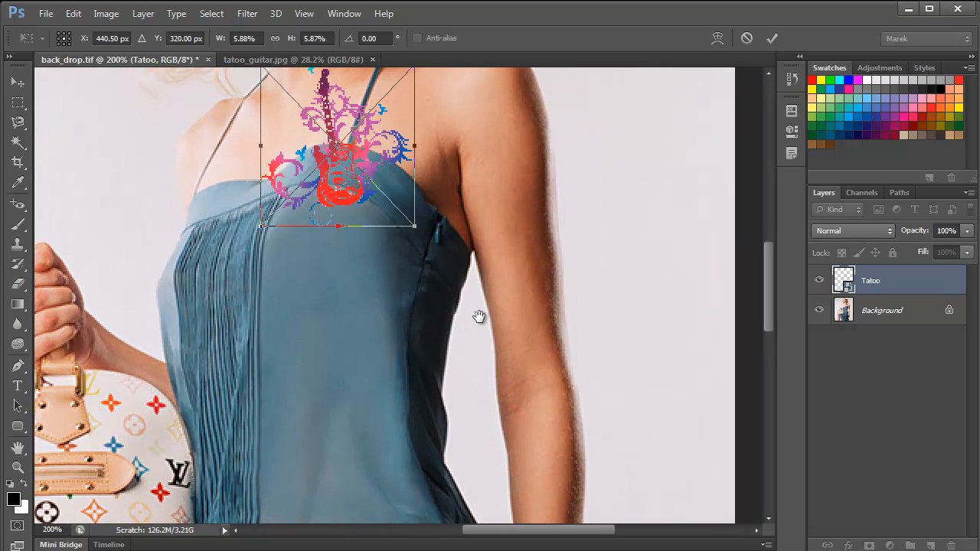
drag(342, 183, 513, 231)
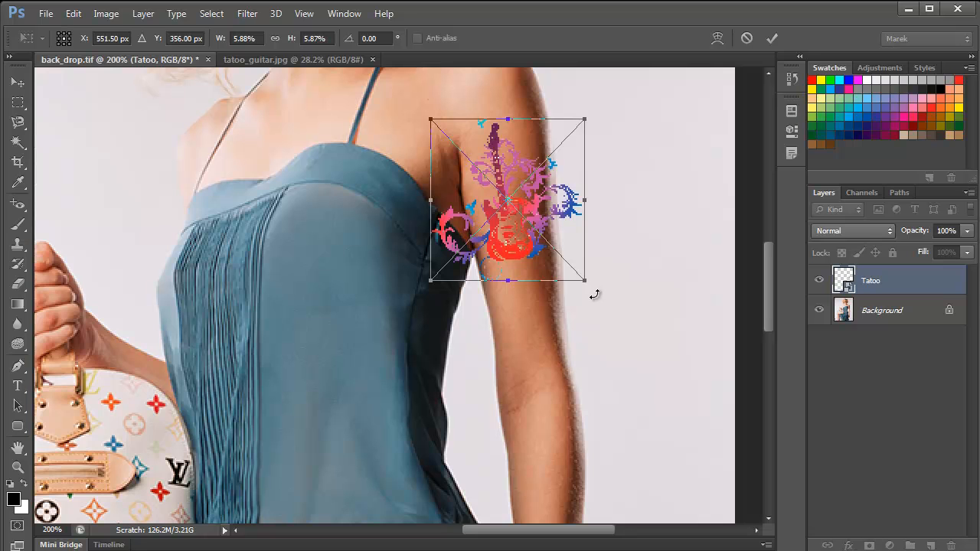
drag(597, 293, 595, 286)
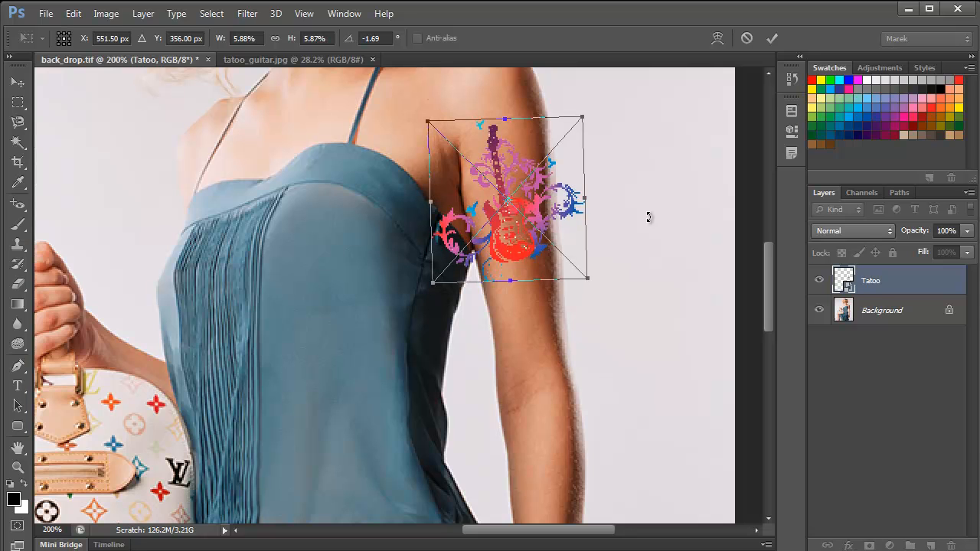
key(Return)
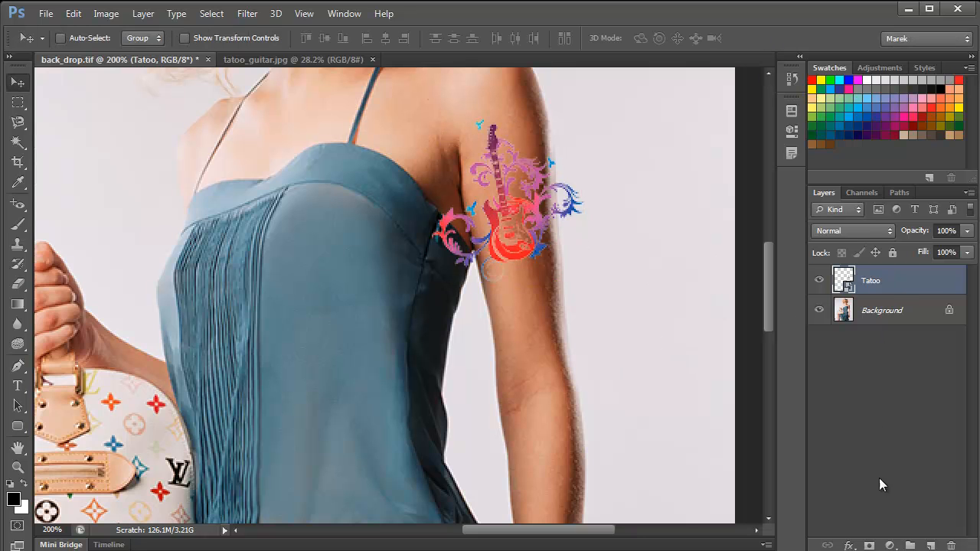
- Add a layer mask to the Tatoo layer and paint black with a size 7 brush to hide the tattoo parts extending beyond the arm
click(869, 547)
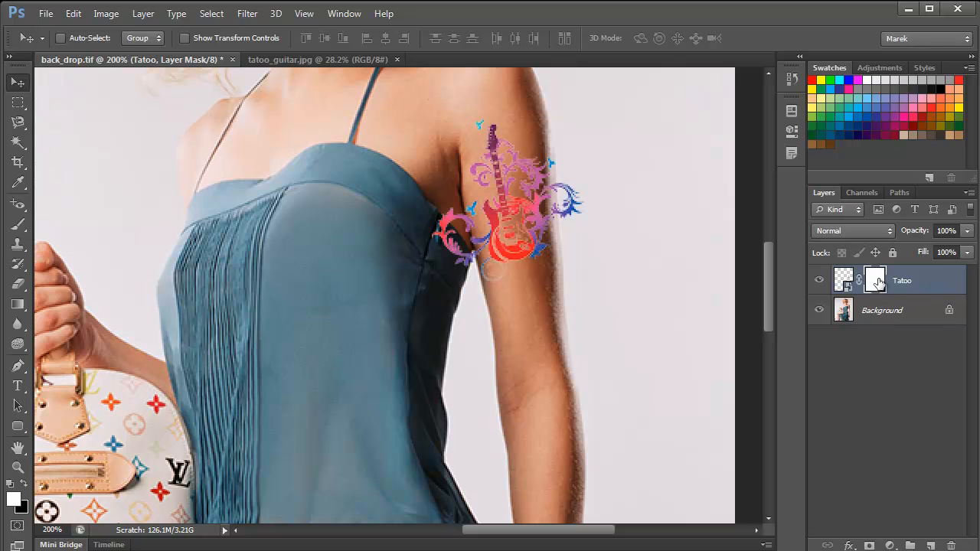
key(ctrl+plus)
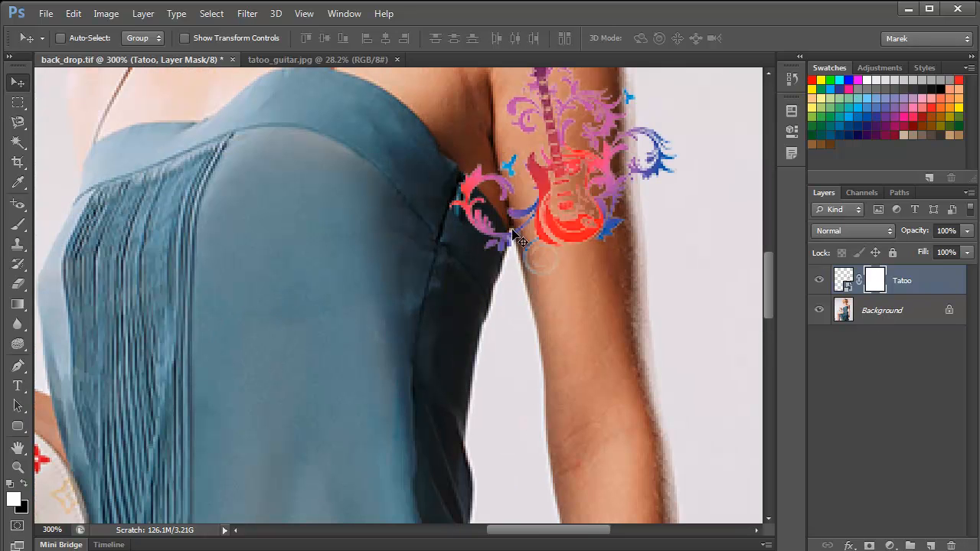
drag(519, 241, 529, 373)
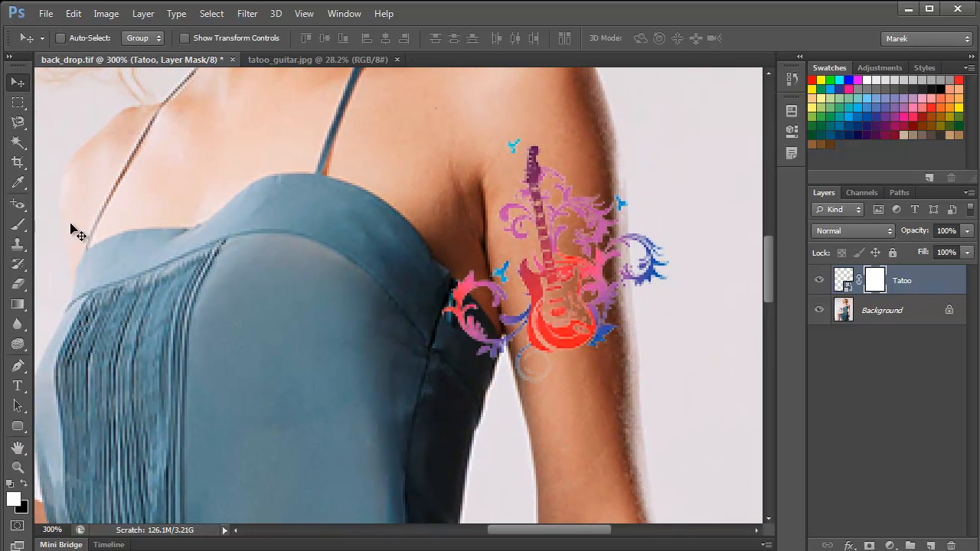
click(18, 224)
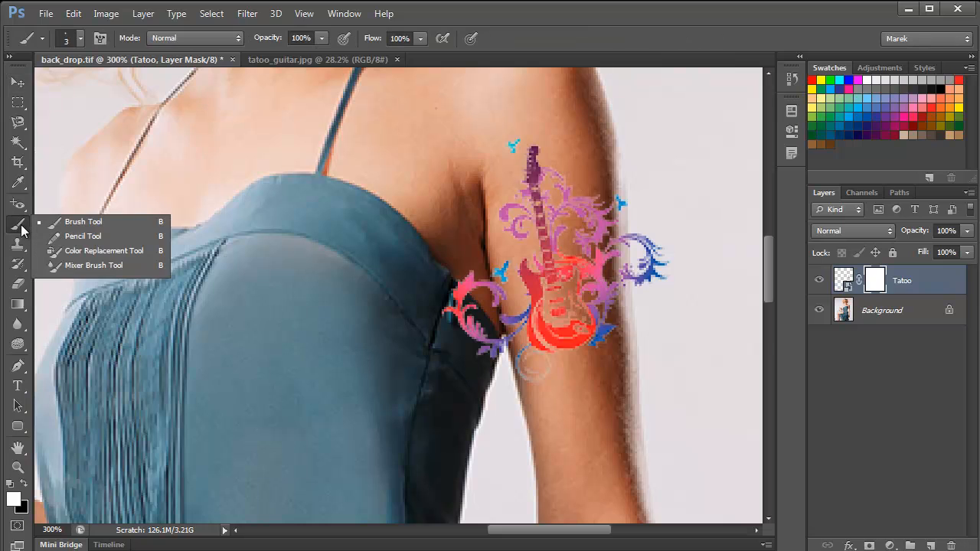
click(79, 223)
click(24, 484)
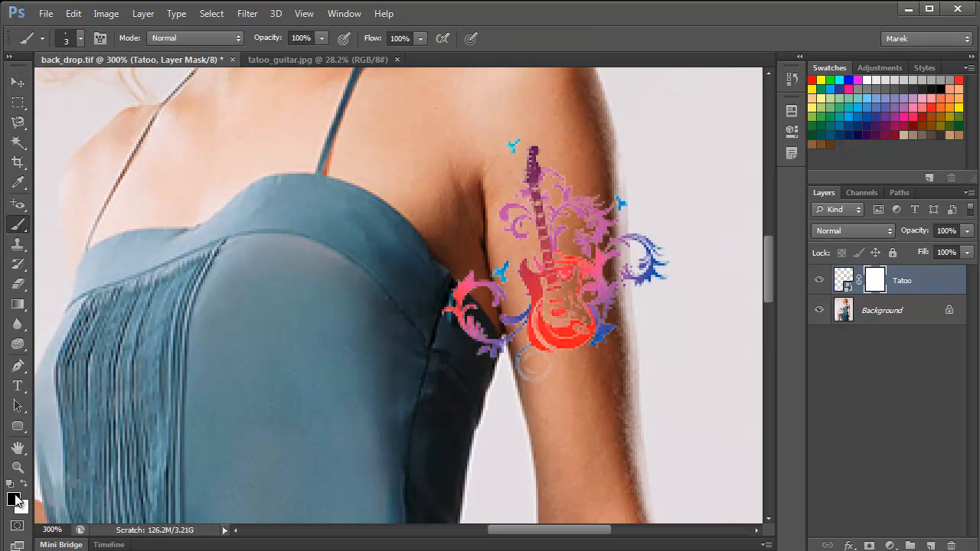
key(bracketright)
key(bracketright)
mouse_move(454, 281)
mouse_down()
mouse_move(448, 313)
mouse_move(457, 313)
mouse_move(458, 274)
mouse_move(467, 340)
mouse_move(480, 324)
mouse_move(495, 351)
mouse_move(482, 299)
mouse_up()
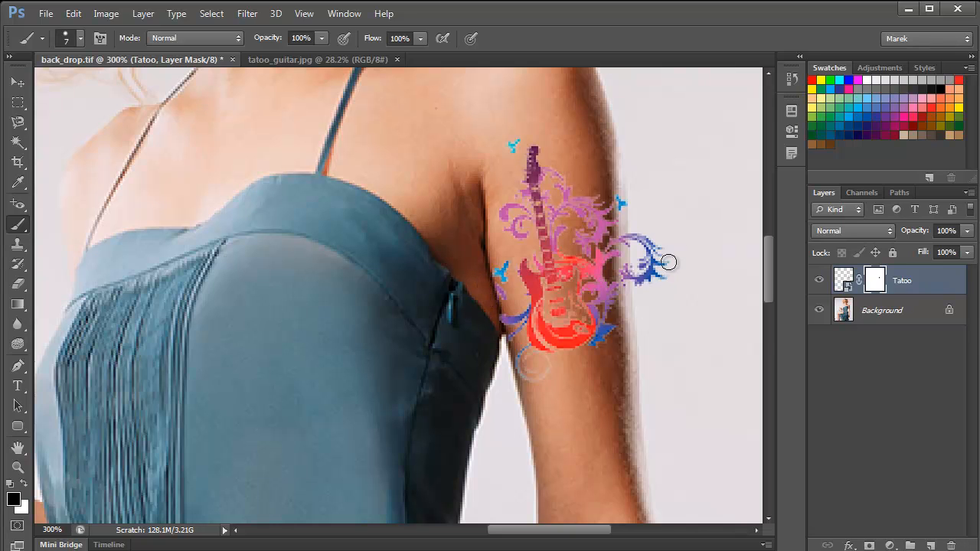
mouse_move(674, 261)
mouse_down()
mouse_move(646, 231)
mouse_move(644, 262)
mouse_move(630, 228)
mouse_move(636, 274)
mouse_move(630, 268)
mouse_move(646, 296)
mouse_move(626, 201)
mouse_up()
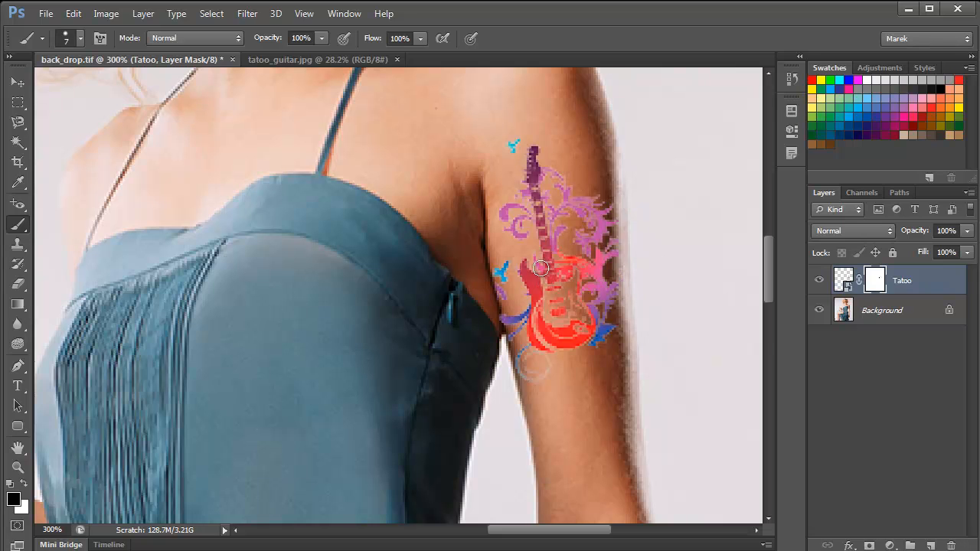
- Add a Black & White adjustment layer above the Tatoo layer and clip it so only the tattoo is affected
click(842, 281)
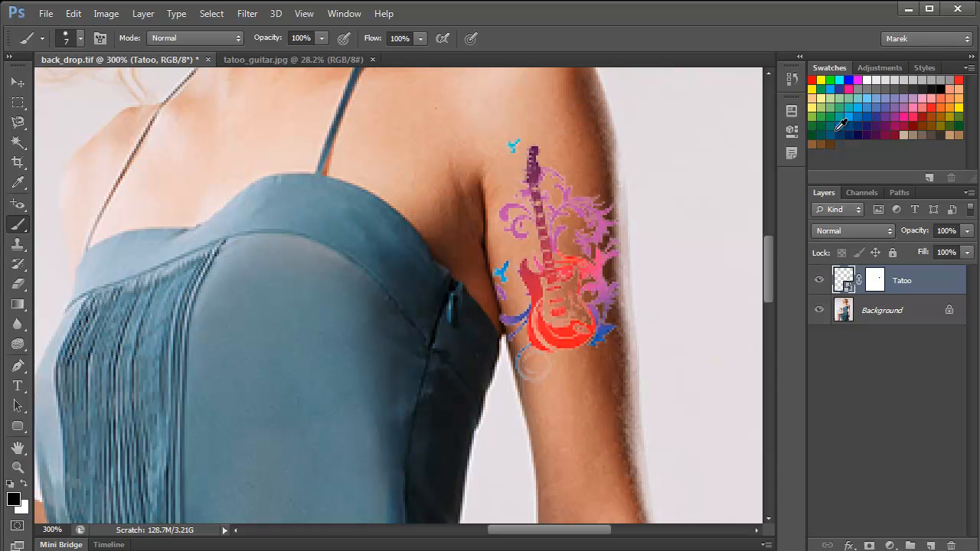
click(880, 68)
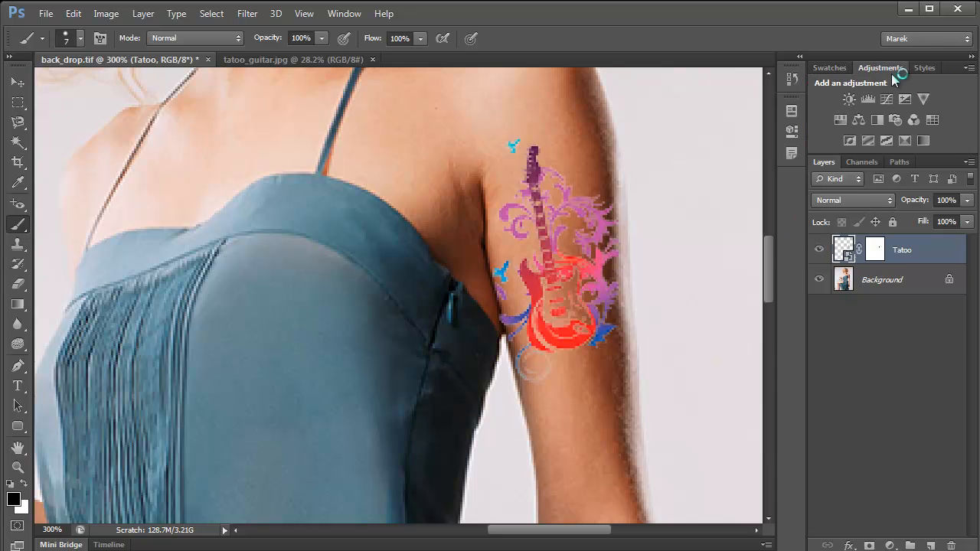
click(879, 120)
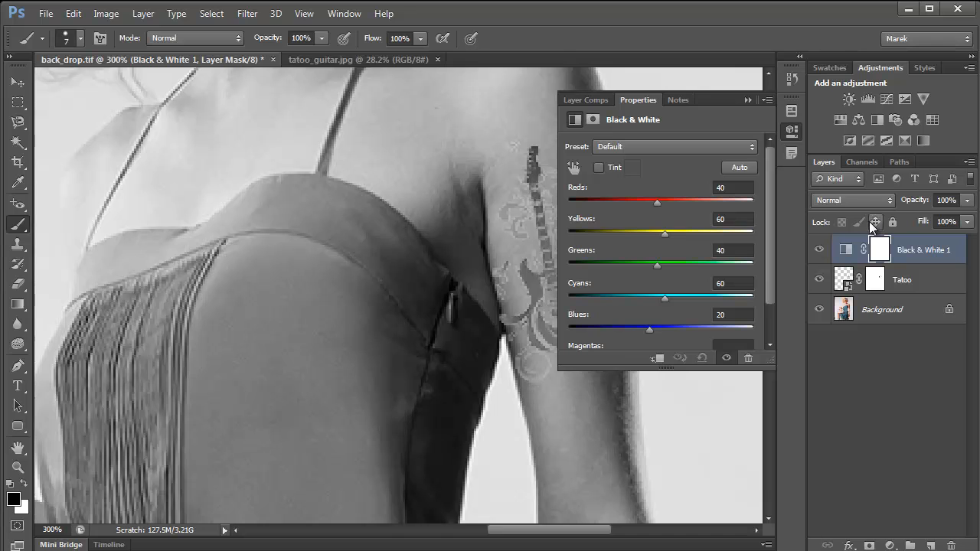
click(658, 359)
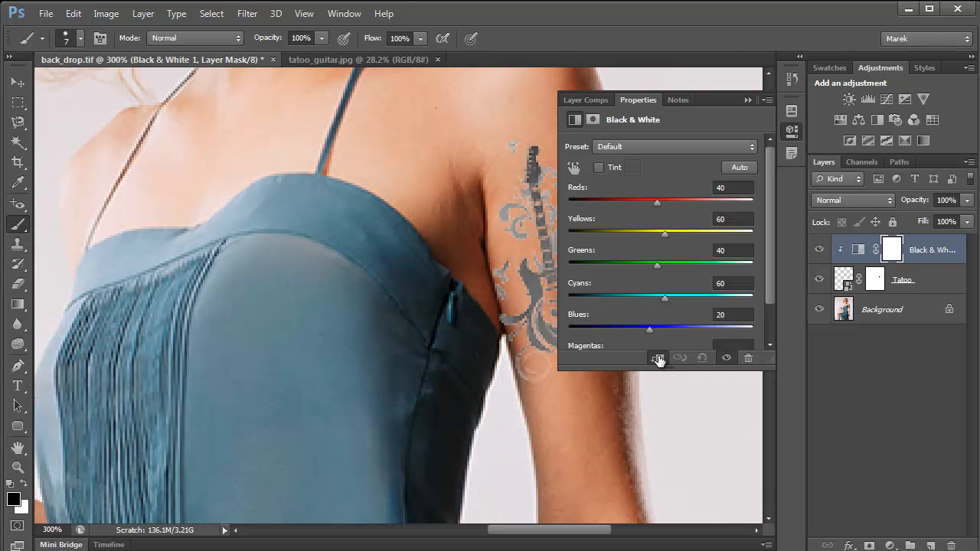
- Try Black & White presets such as Blue Filter, High Contrast Blue Filter and Maximum Black on the tattoo, and collapse the adjustment's settings
click(754, 147)
click(663, 184)
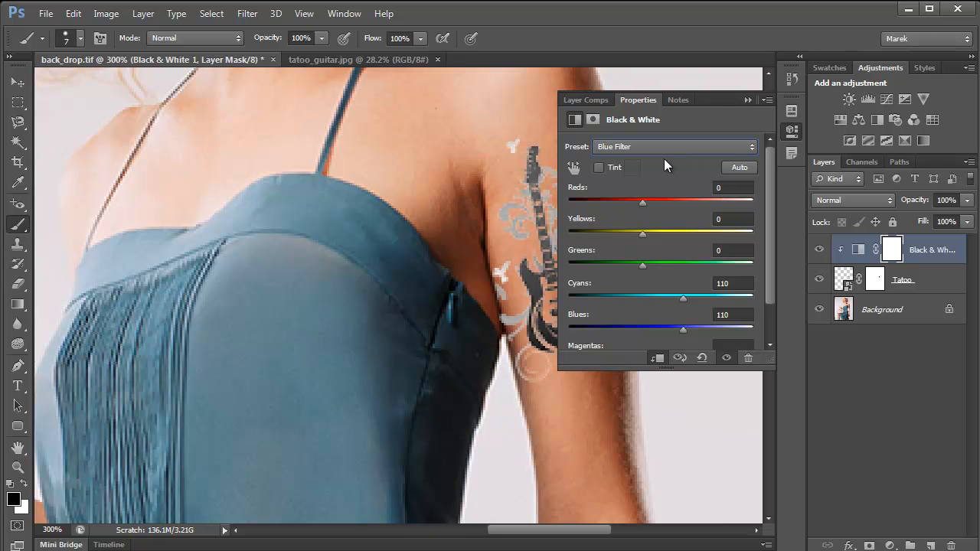
scroll(668, 147, down, 3)
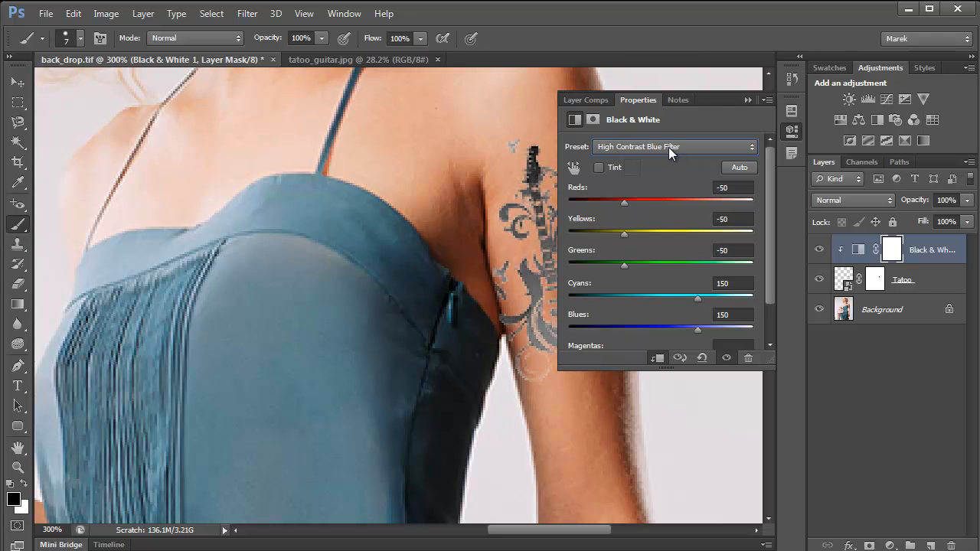
scroll(669, 147, down, 2)
scroll(670, 147, down, 3)
scroll(669, 146, up, 1)
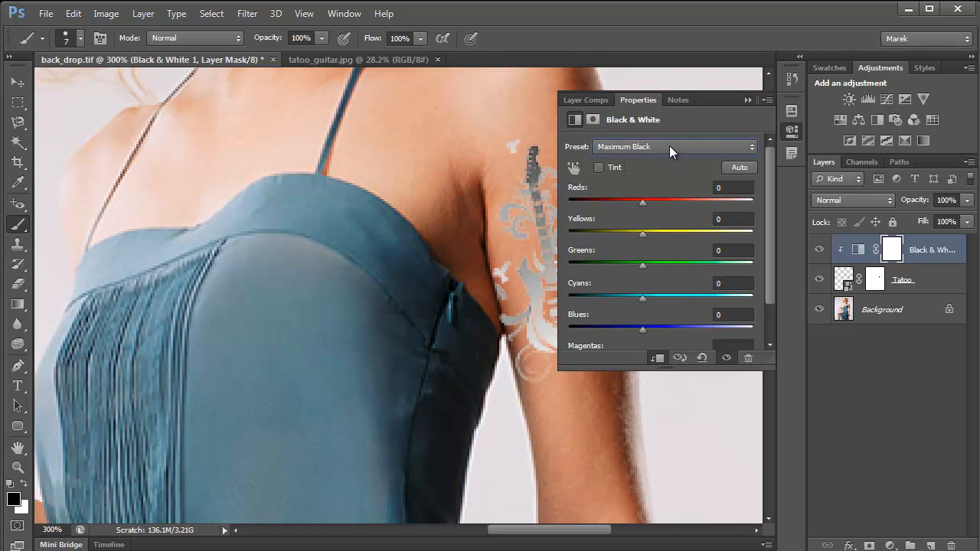
click(747, 100)
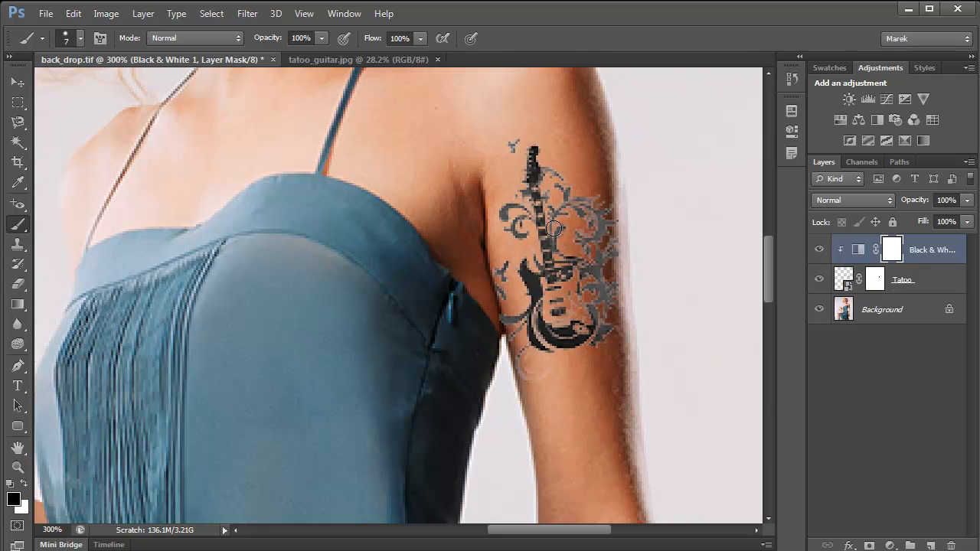
- Select the Tatoo layer's artwork and try to warp it while its layer mask is still linked
click(845, 280)
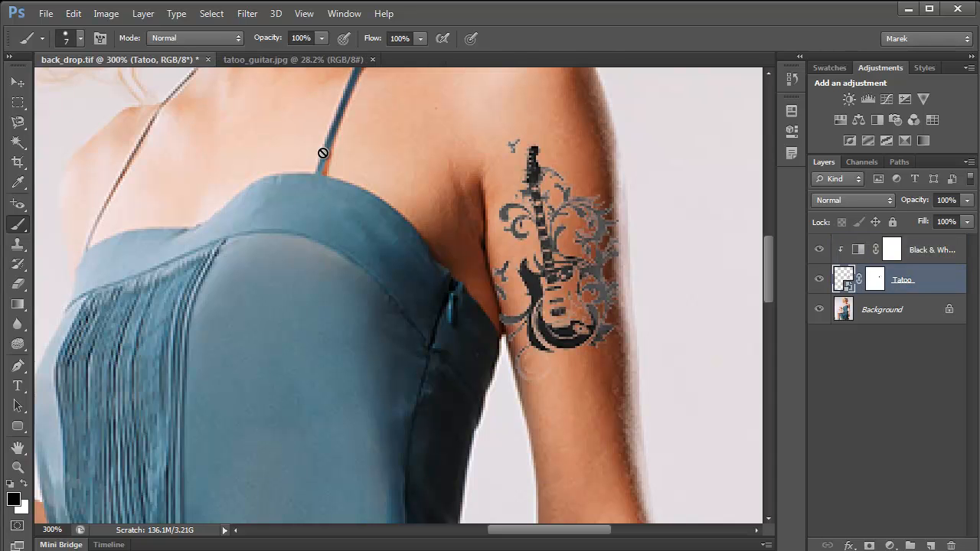
click(74, 14)
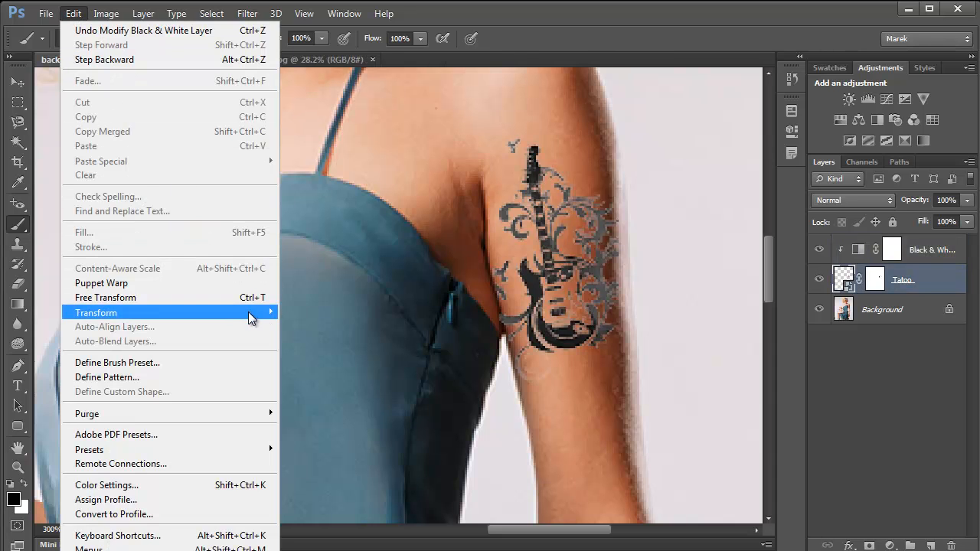
mouse_move(251, 314)
click(344, 406)
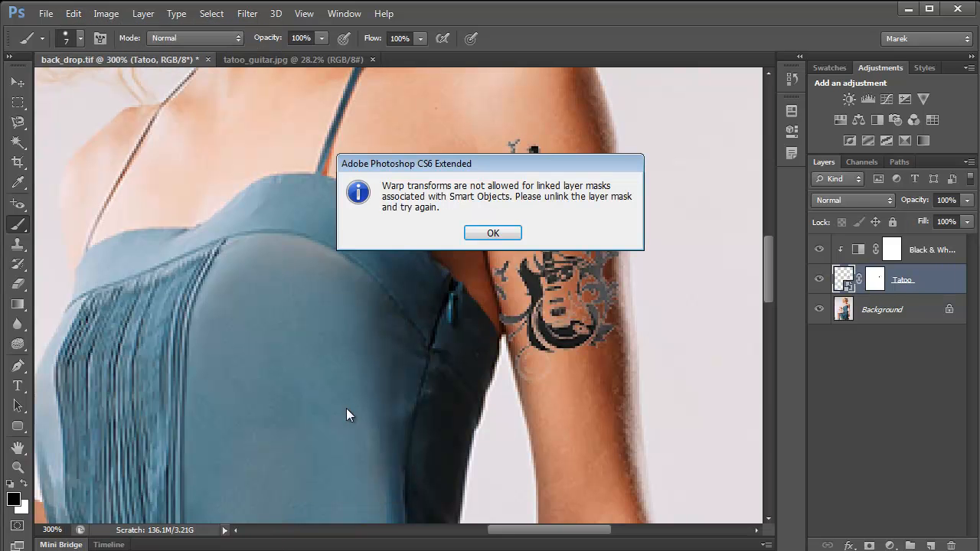
click(494, 234)
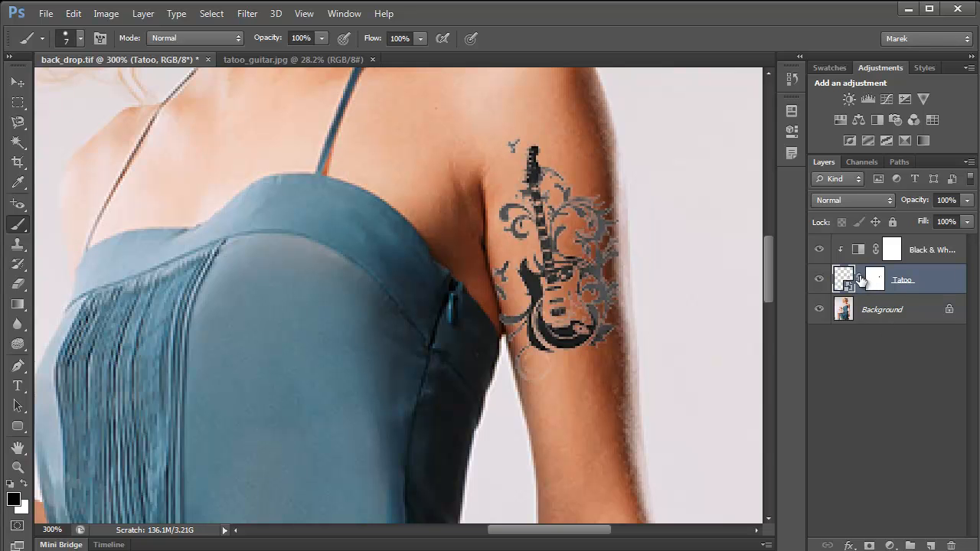
- With the Tatoo layer's mask unlinked, warp the artwork's lower and upper edges to follow the arm's curve, apply the warp, and relink the mask
click(73, 13)
mouse_move(248, 309)
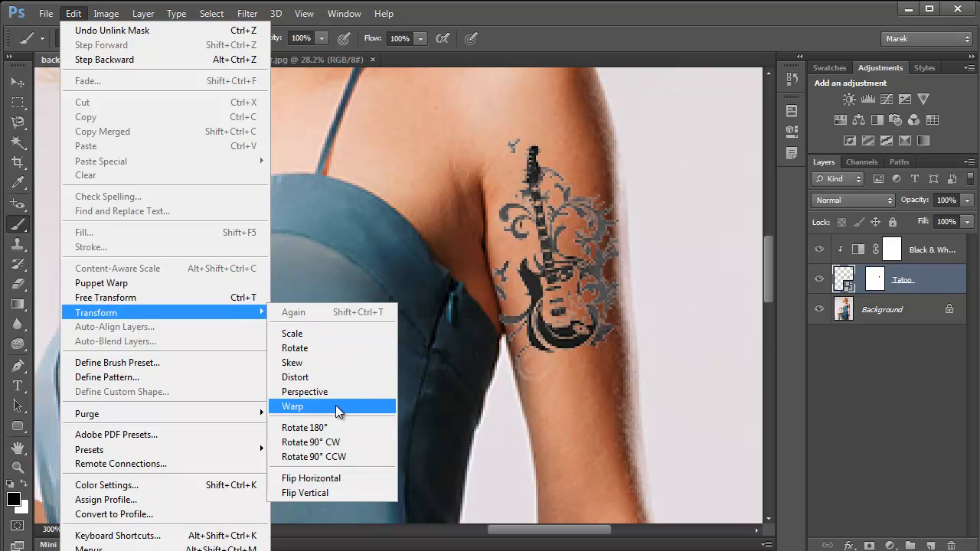
click(291, 404)
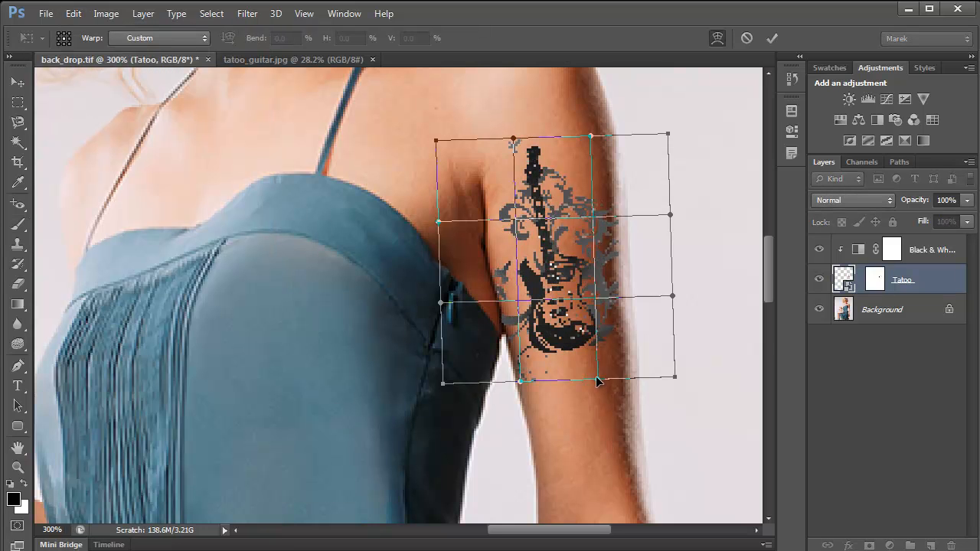
drag(673, 373, 674, 380)
drag(521, 380, 527, 396)
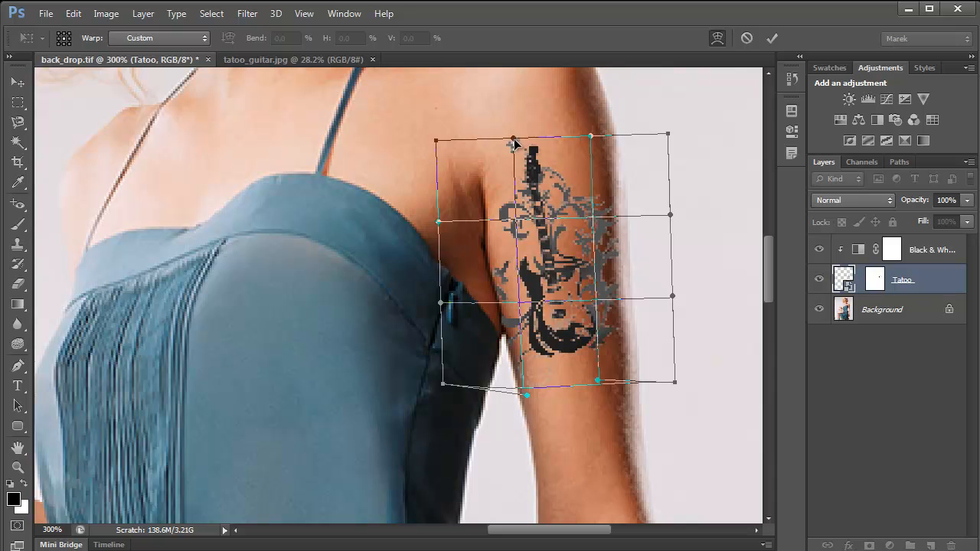
drag(593, 137, 583, 115)
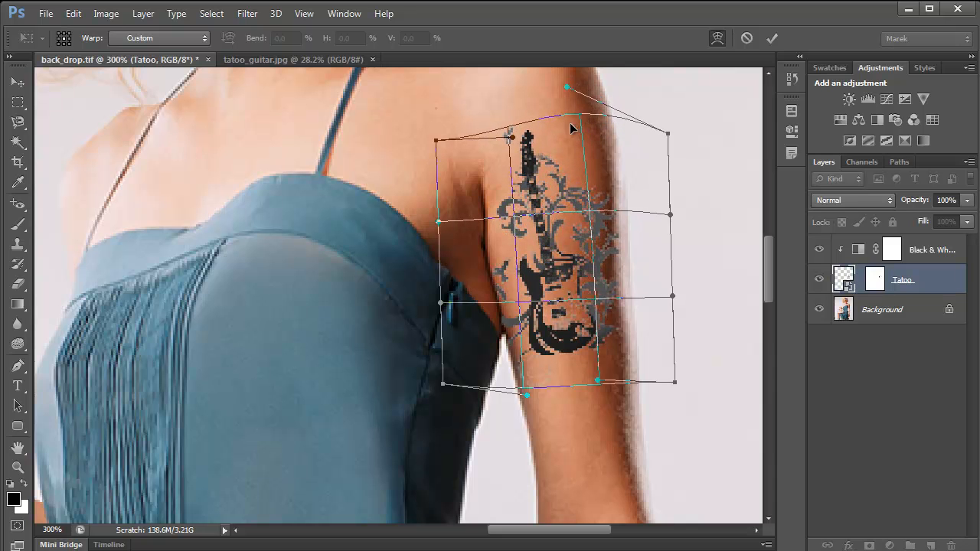
click(772, 38)
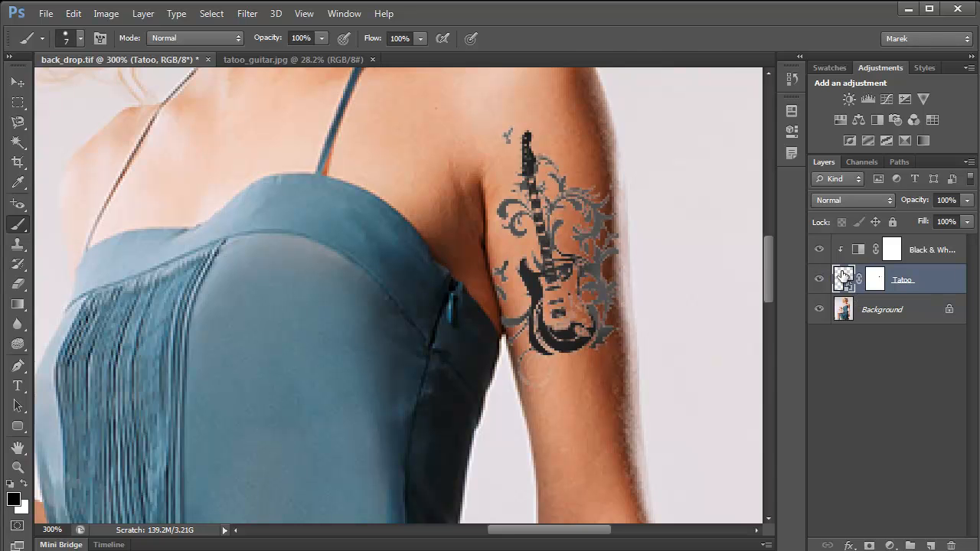
- Compare the Multiply and Darken blend modes on the Tatoo layer and settle on Multiply
key(ctrl+minus)
drag(553, 328, 588, 324)
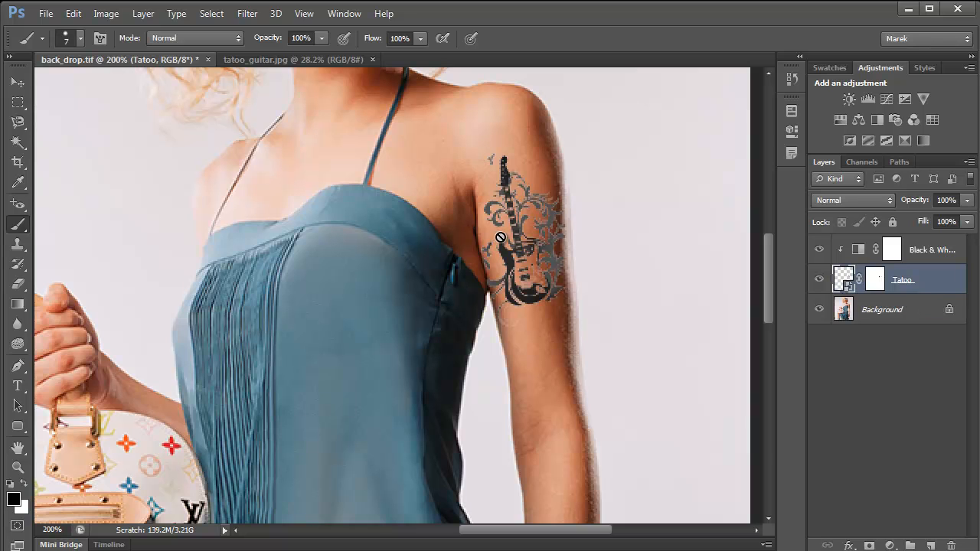
click(885, 201)
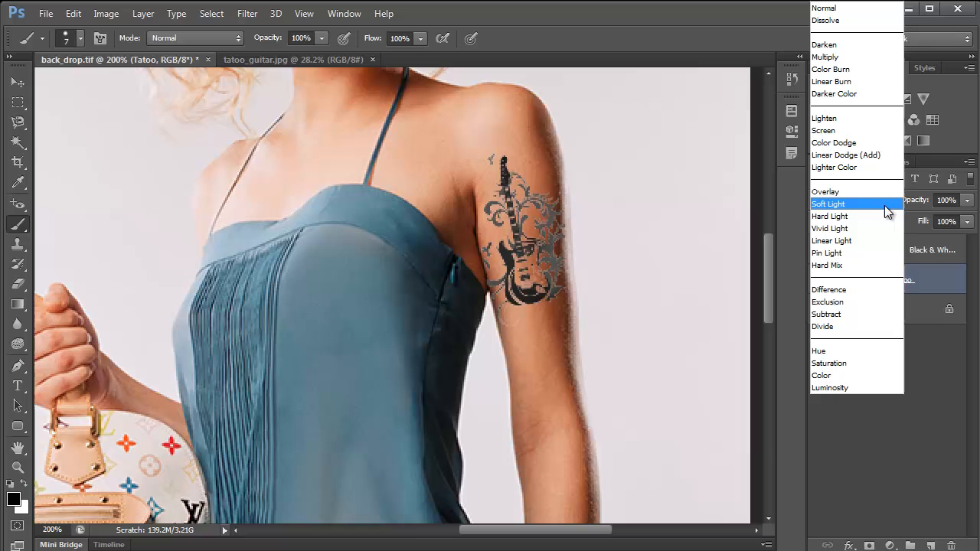
click(837, 58)
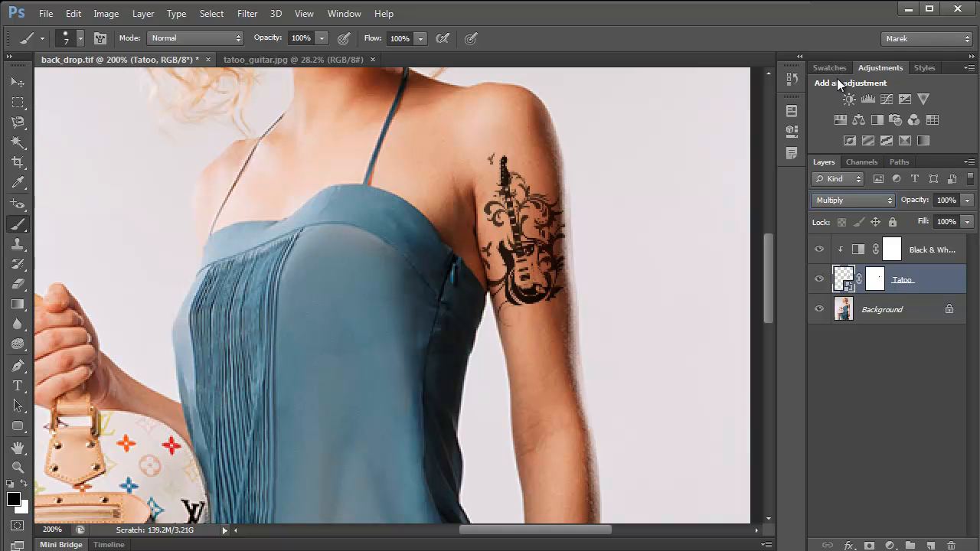
click(885, 199)
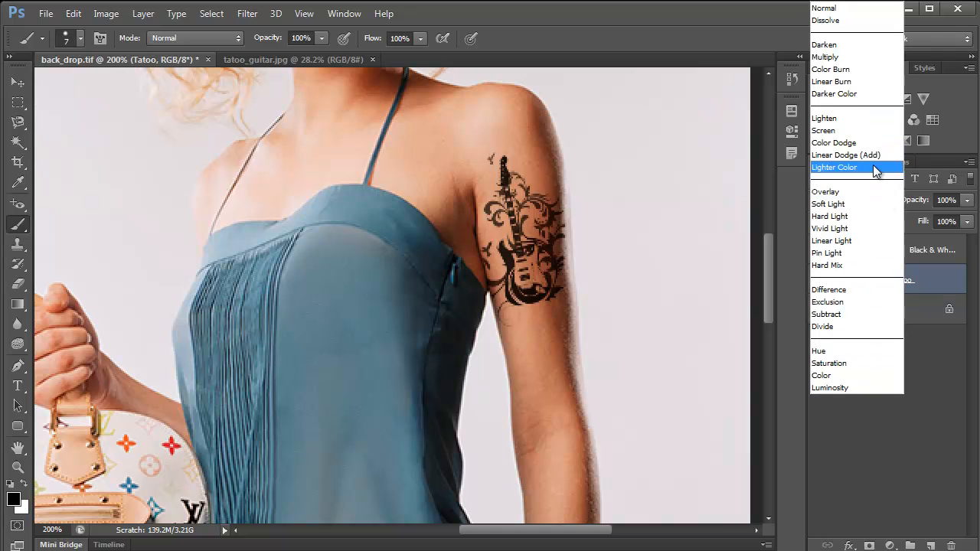
click(839, 46)
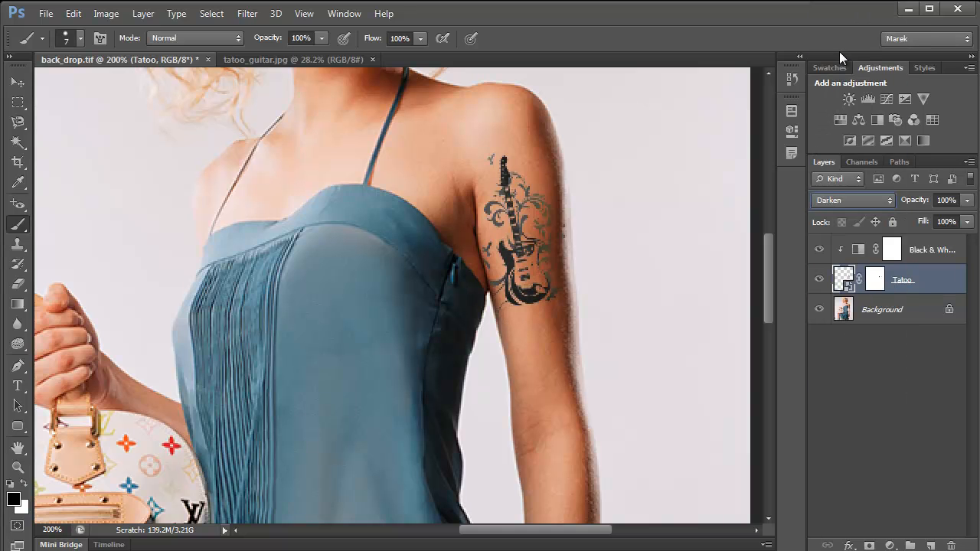
click(884, 199)
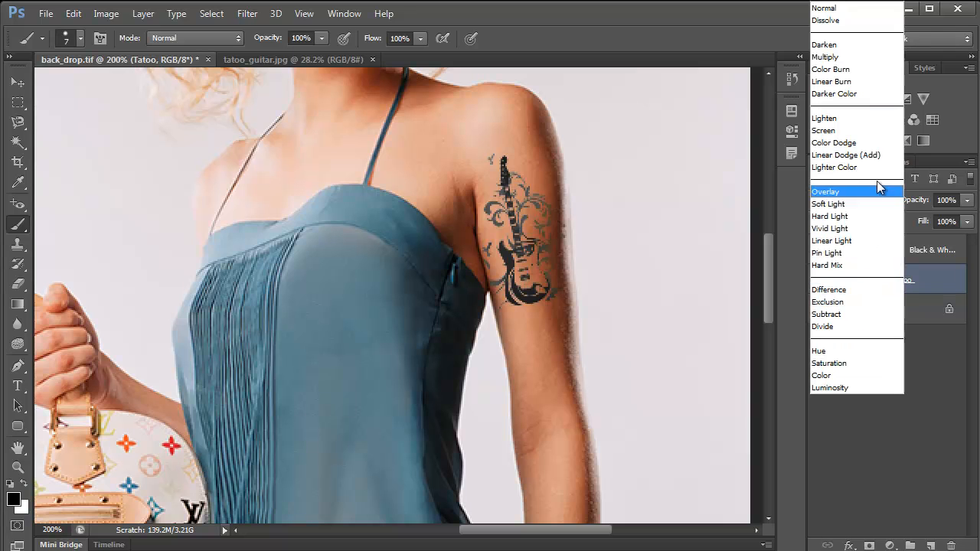
click(835, 57)
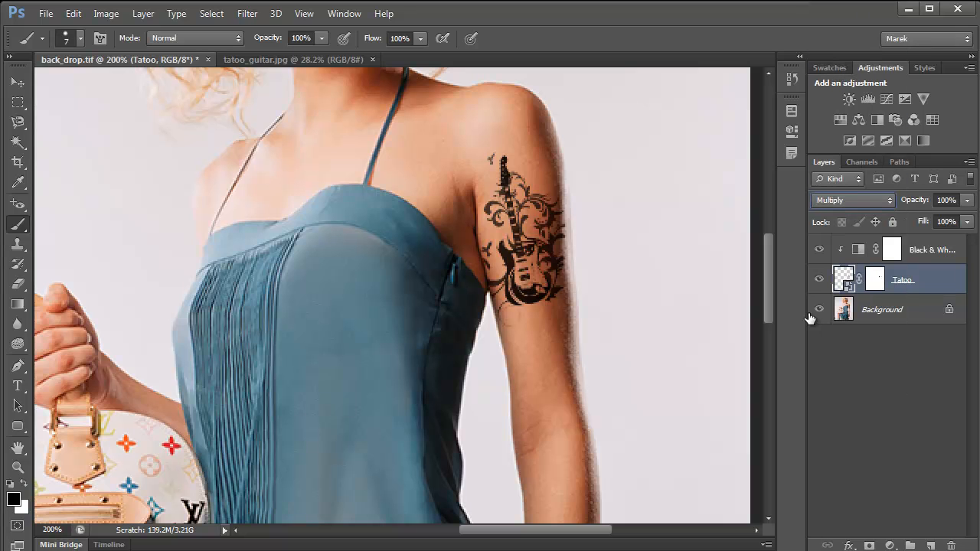
- Lower the Tatoo layer's opacity to 67% and deselect the layer
click(968, 200)
drag(968, 218, 931, 264)
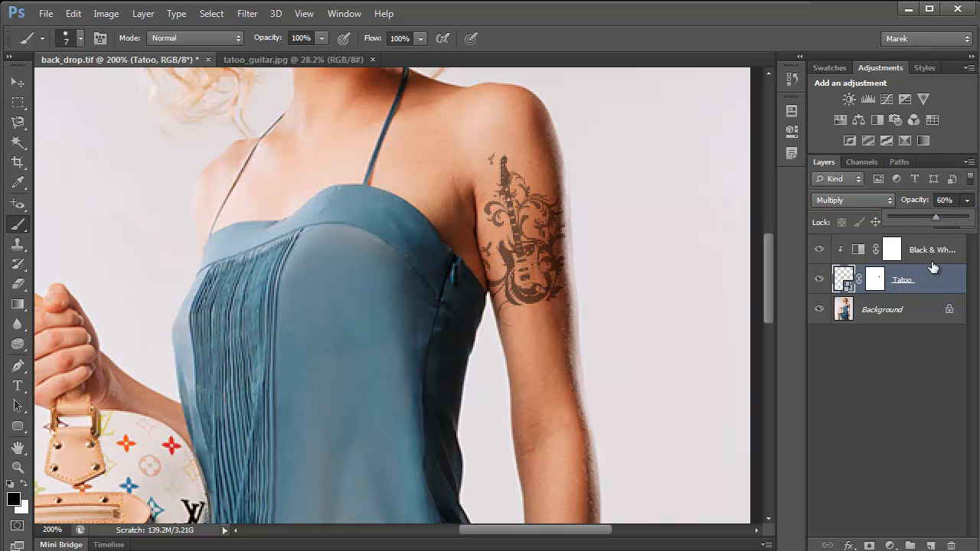
click(942, 217)
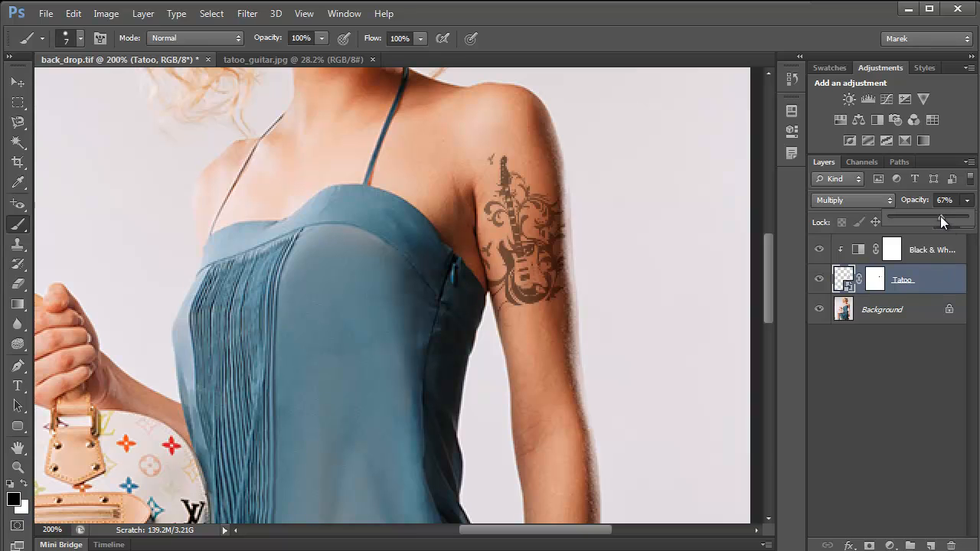
click(877, 354)
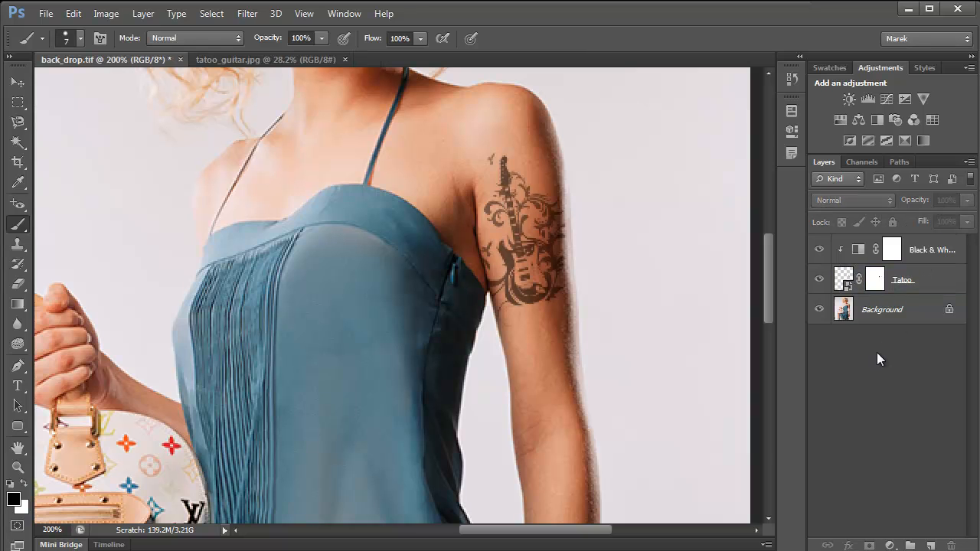